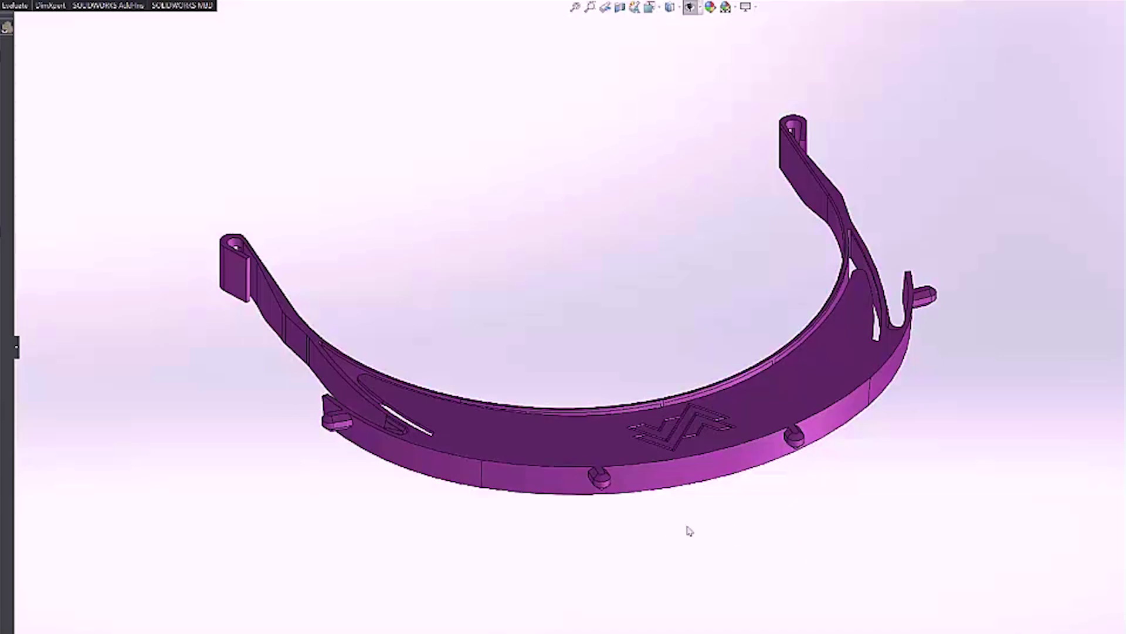
Step: Tilt the frame flatter and select the front and right-side peg faces
middle_drag(662, 498, 667, 526)
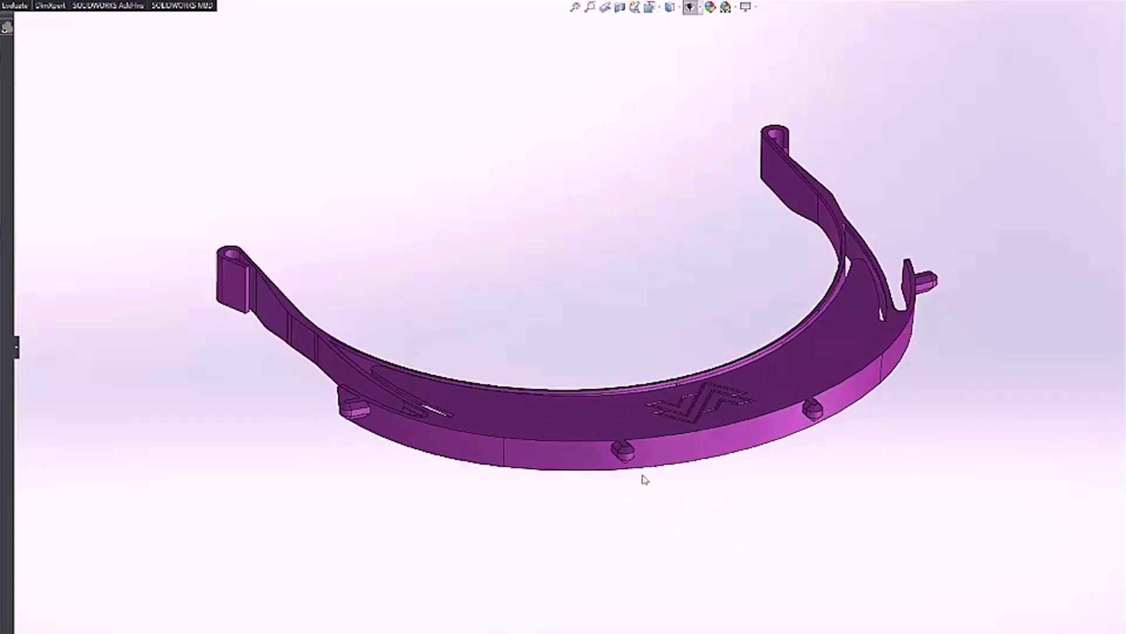
click(624, 450)
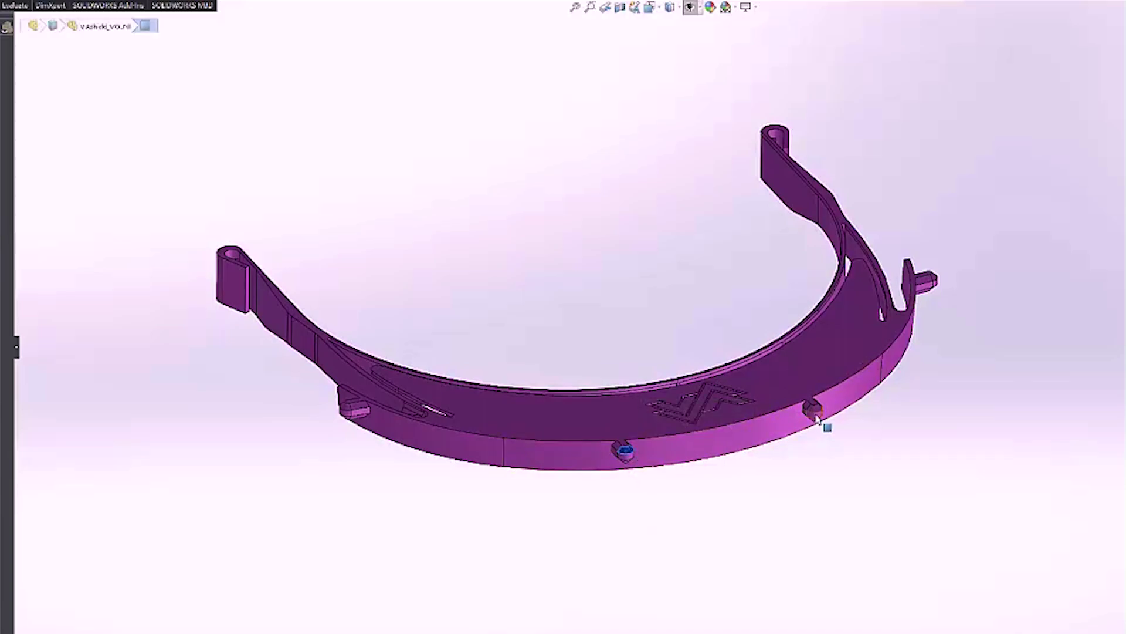
click(814, 418)
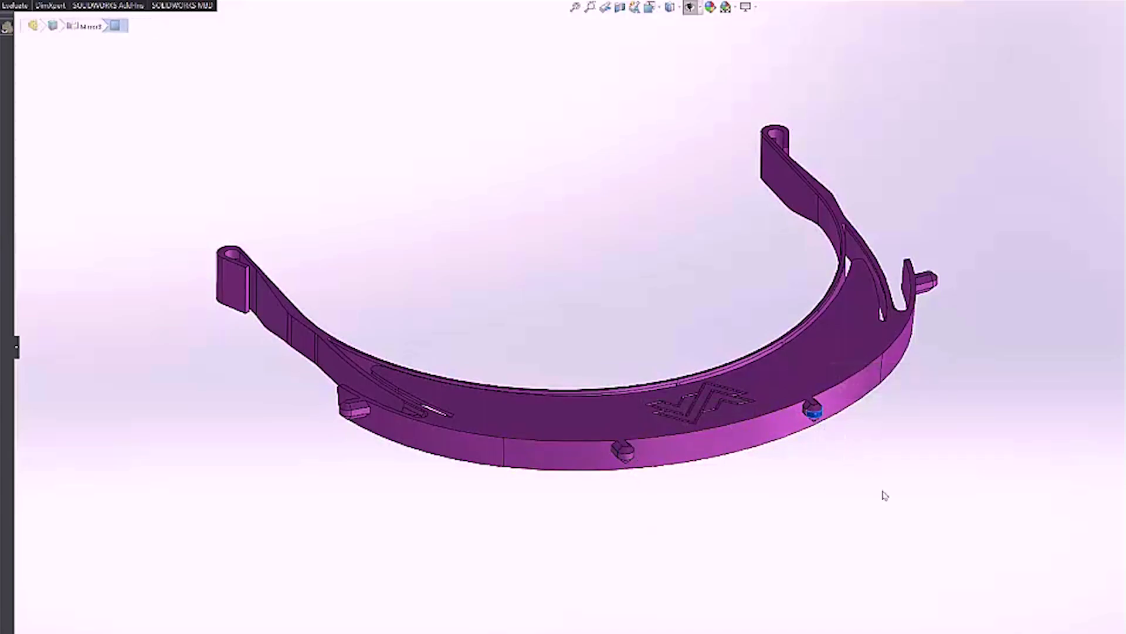
Step: Turn the frame to the Right side view and zoom in on its edge
middle_drag(653, 502, 699, 472)
key(space)
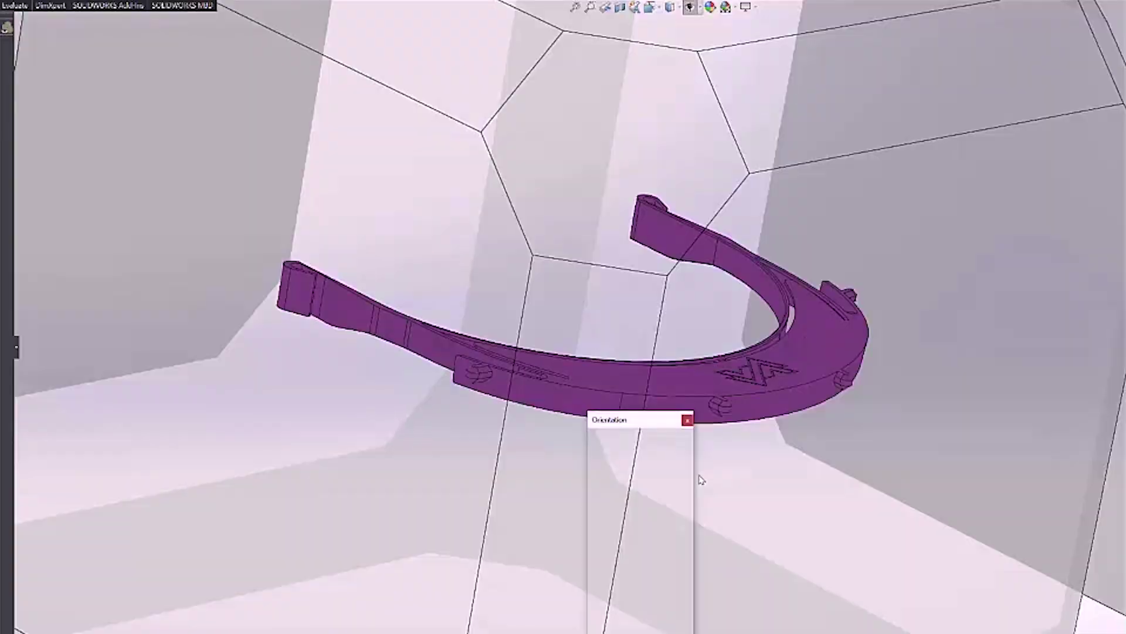
click(694, 367)
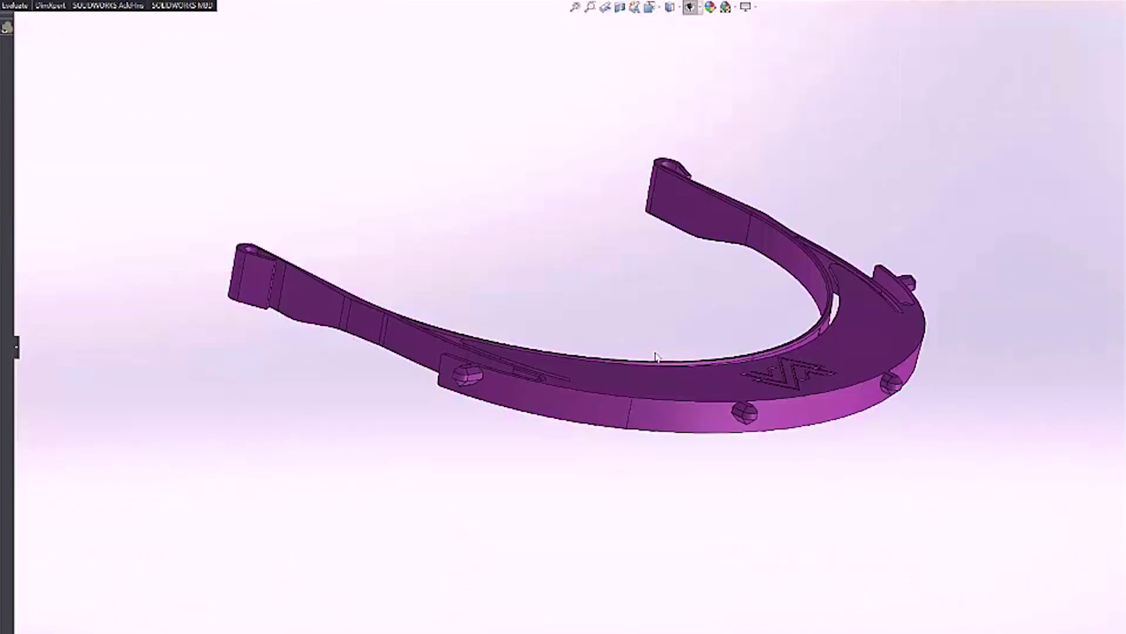
scroll(866, 322, down, 1)
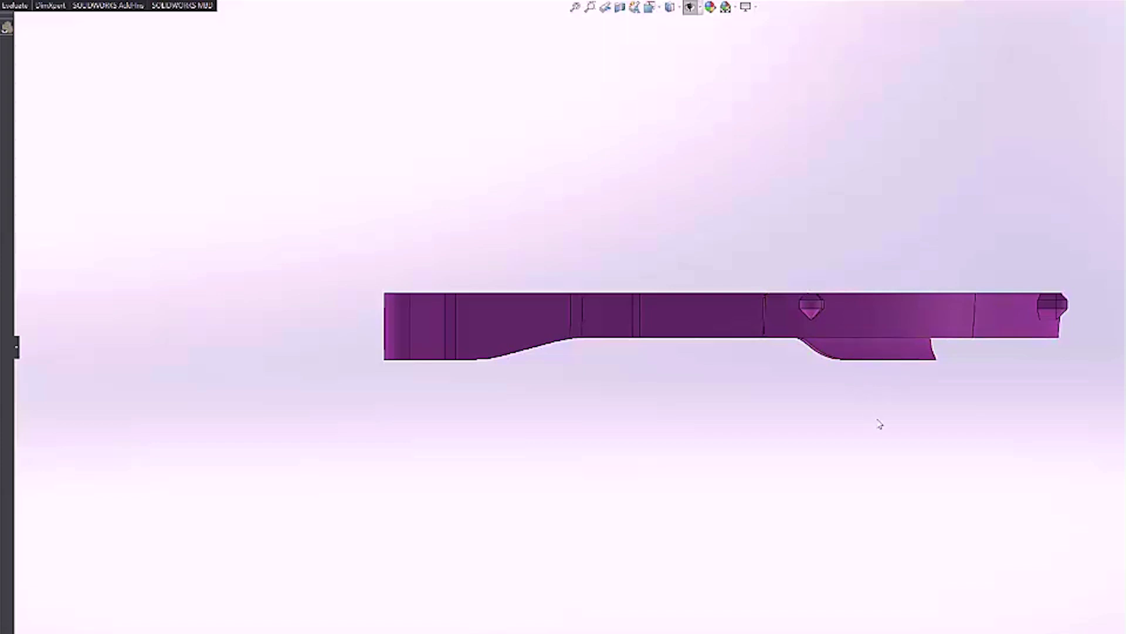
Step: Select the lower flange face and cut the frame with a Section View on the Front Plane
click(886, 355)
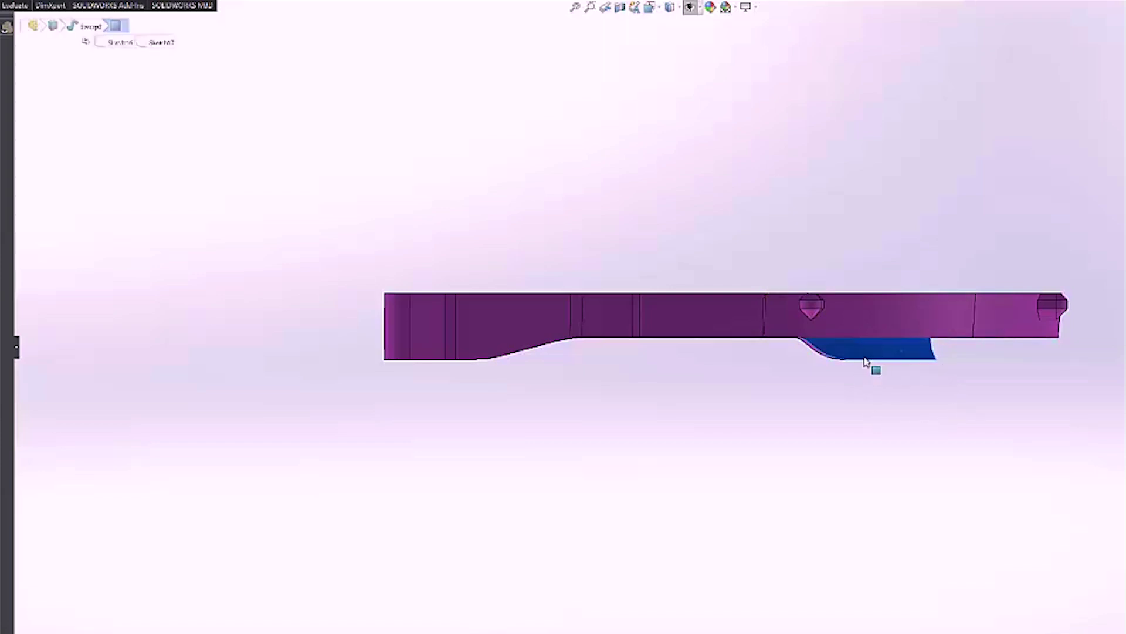
mouse_move(844, 377)
middle_down()
mouse_move(862, 350)
mouse_move(875, 382)
mouse_move(839, 432)
middle_up()
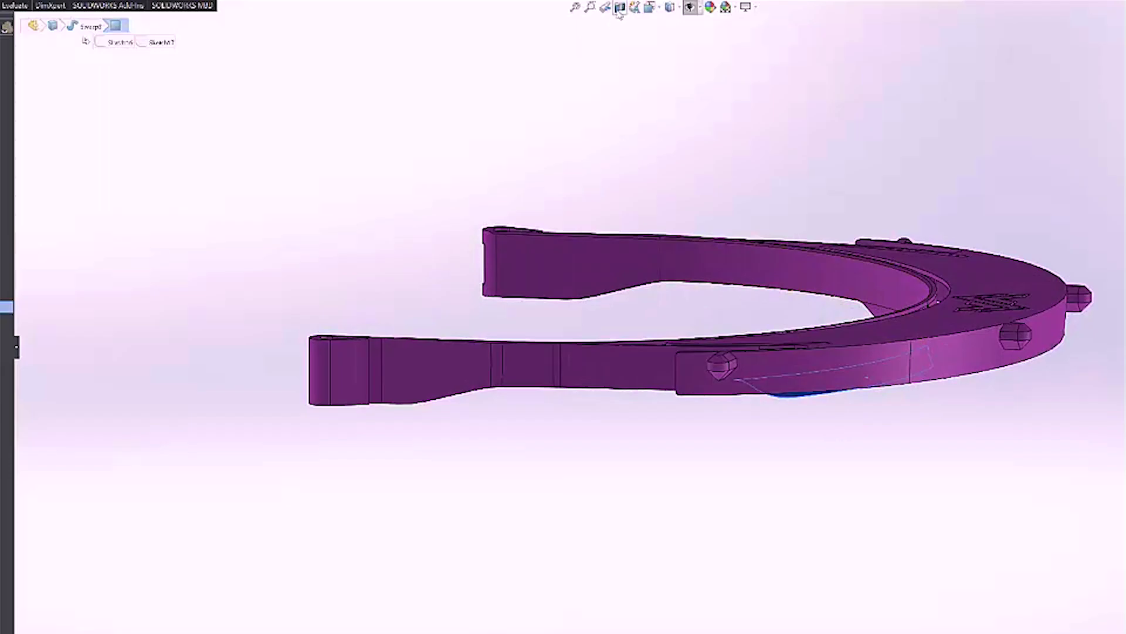
click(620, 8)
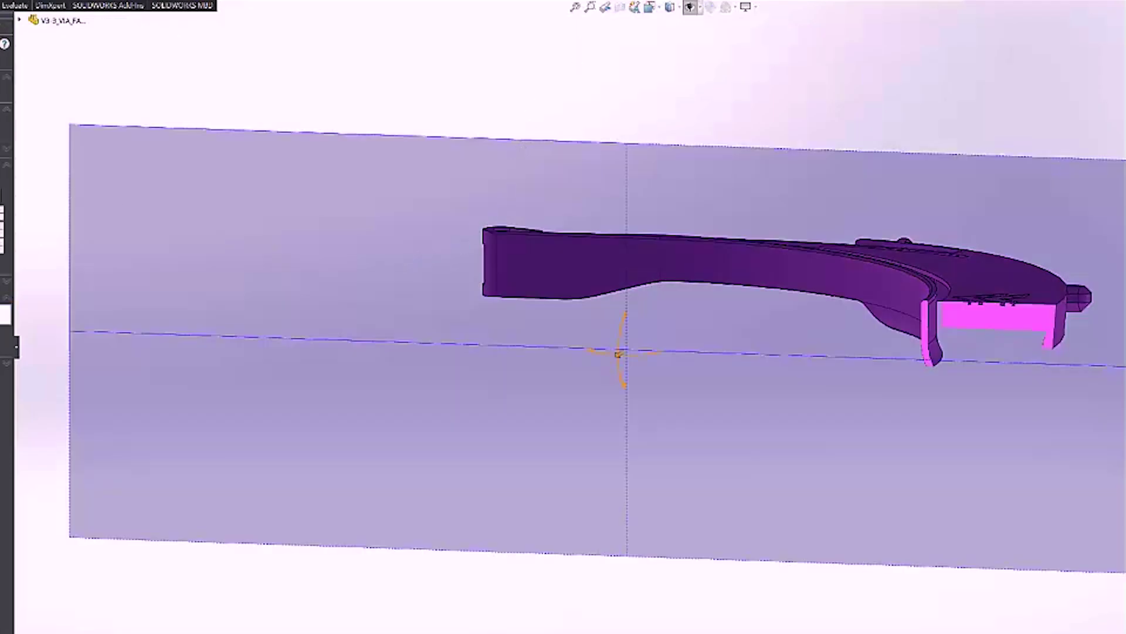
key(Escape)
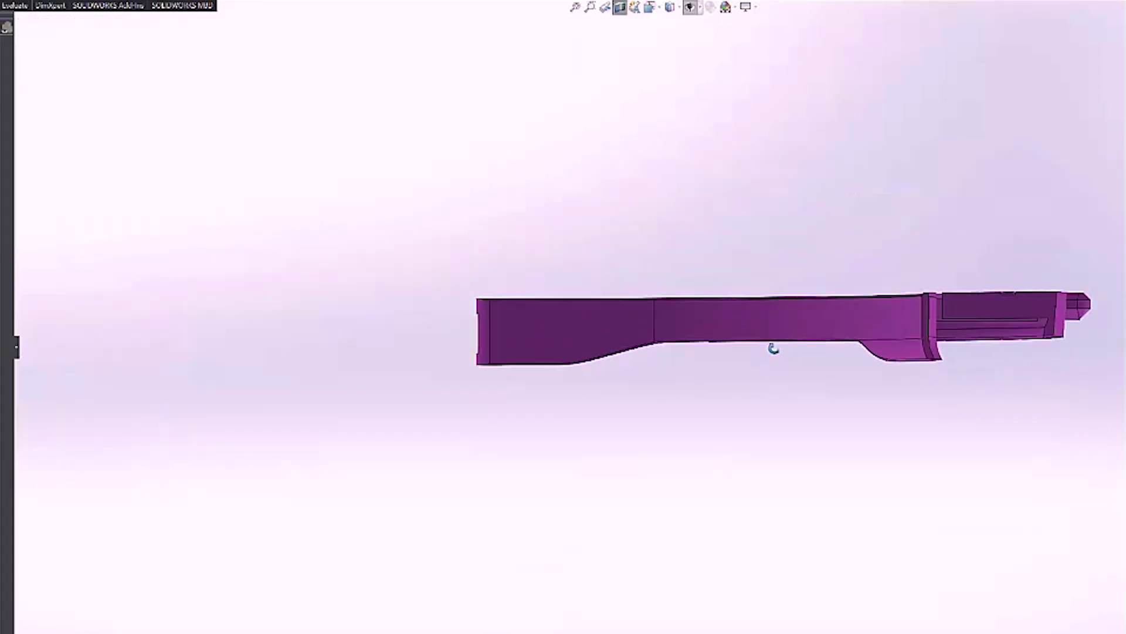
Step: Examine the sectioned frame in a zoomed flat side view, then tilted into 3-D
key(space)
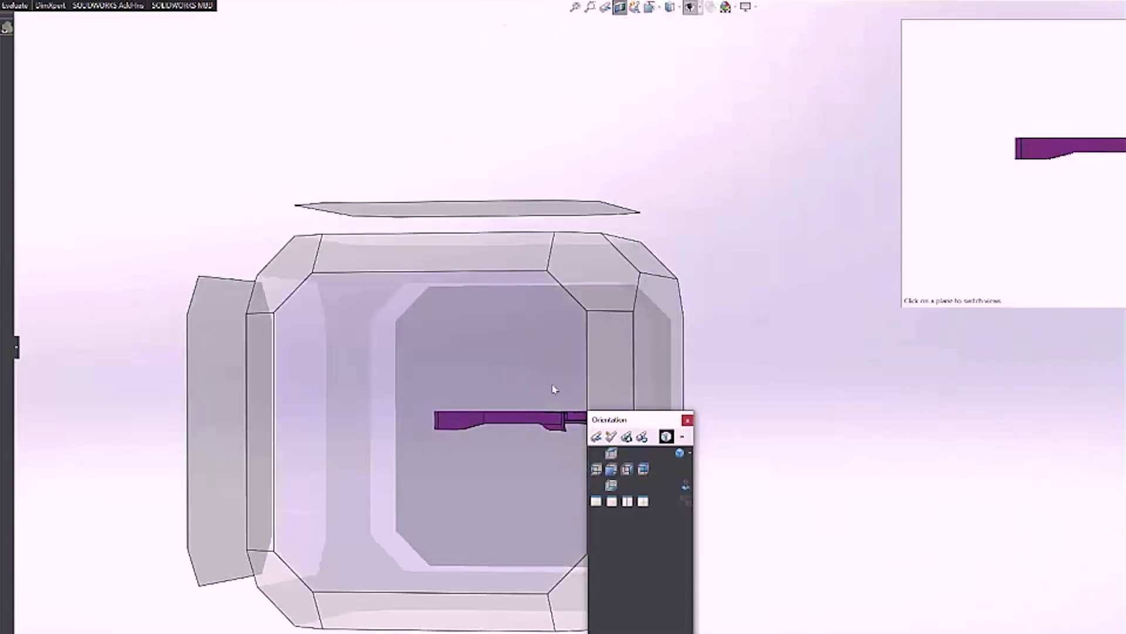
click(555, 389)
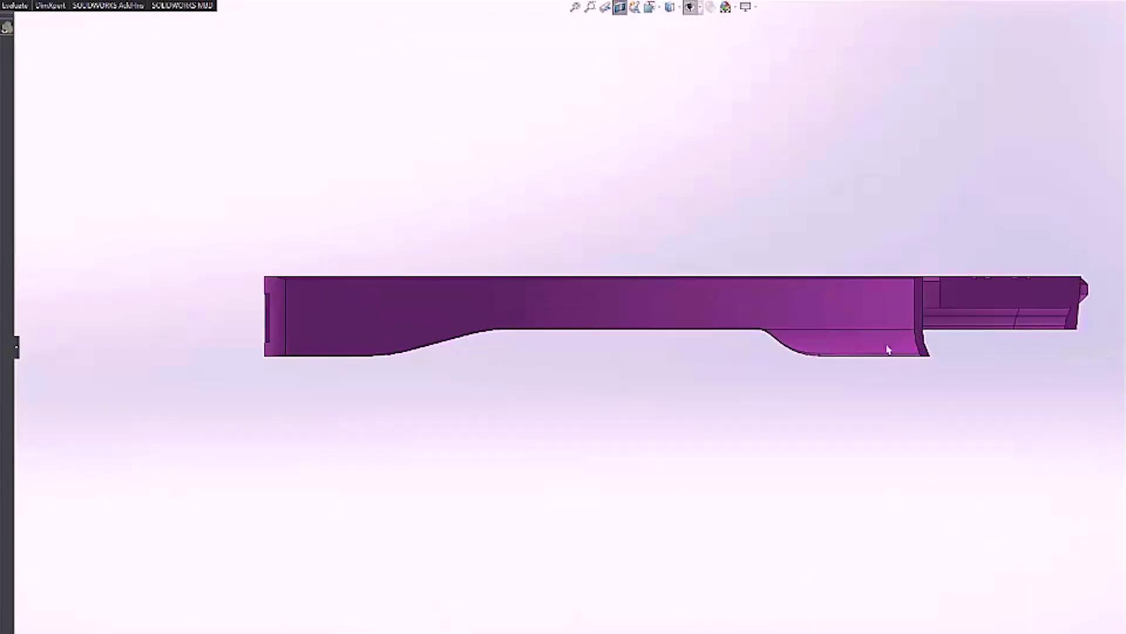
scroll(887, 349, down, 2)
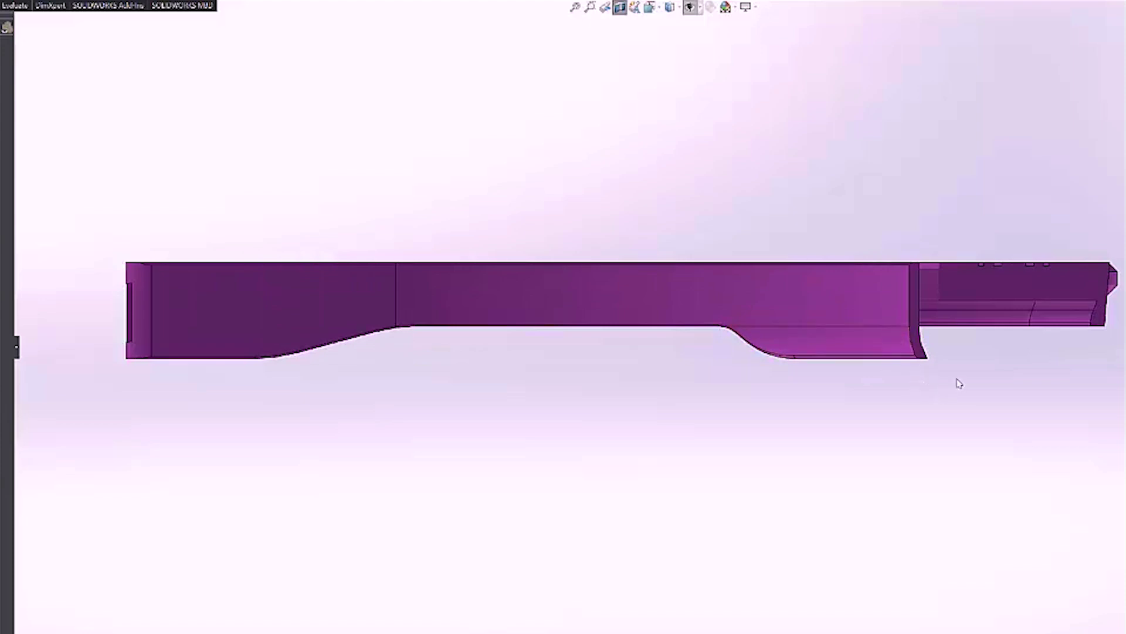
middle_drag(959, 383, 920, 420)
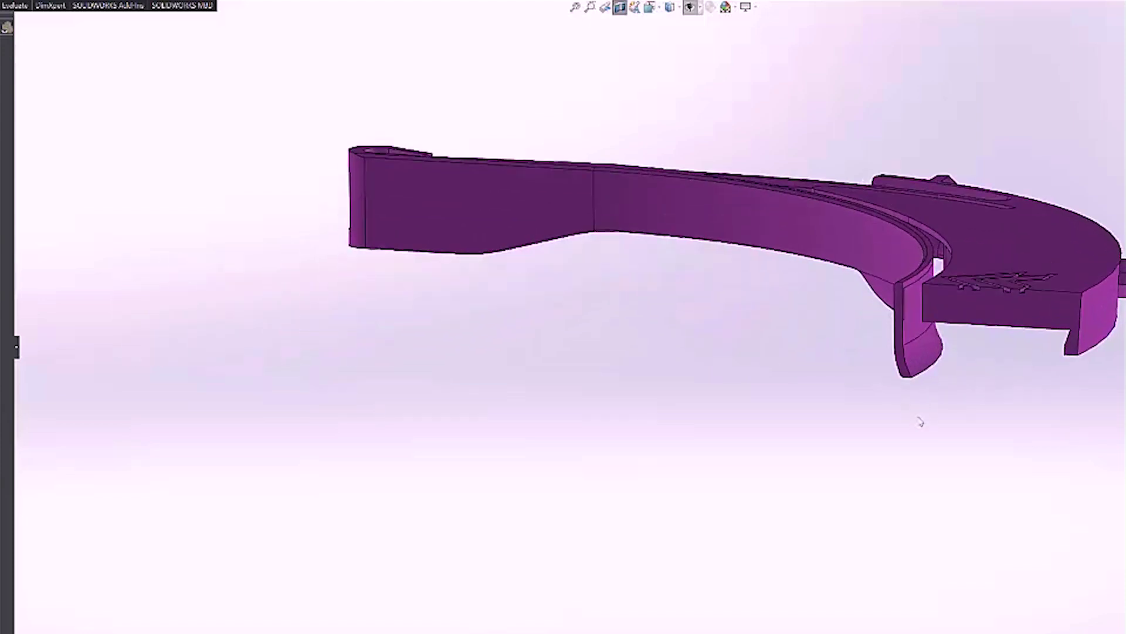
Step: Turn off the section view and orbit the whole frame to check its profile
click(620, 7)
scroll(860, 327, up, 3)
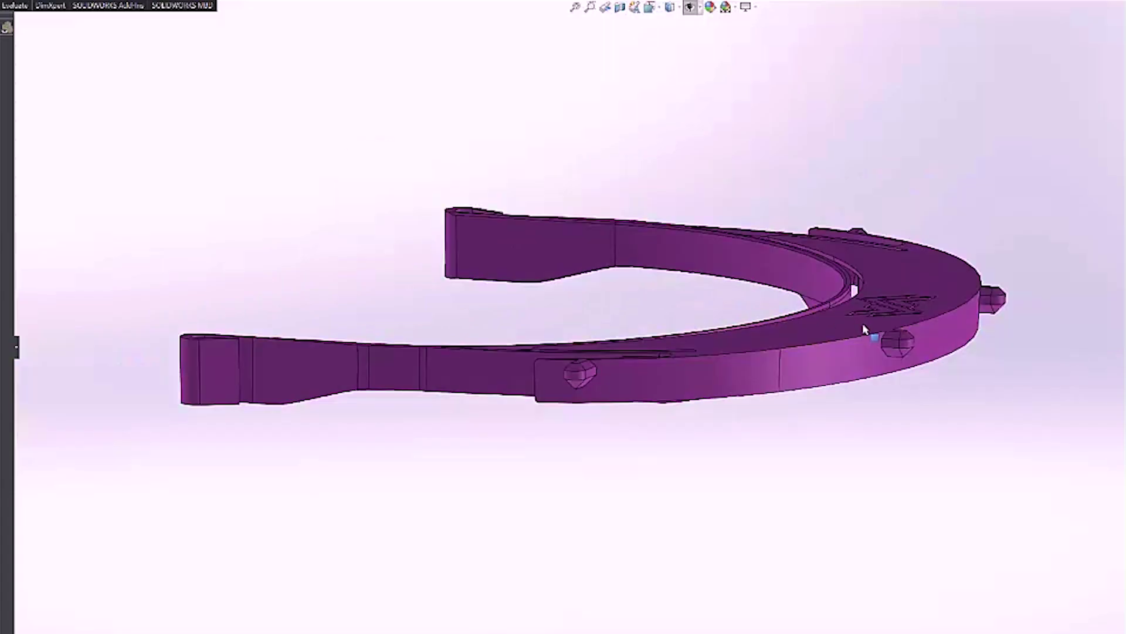
middle_drag(860, 328, 794, 264)
Step: Select the upper, middle, next and lower inner band faces, then orbit to an oblique edge-on view
click(813, 324)
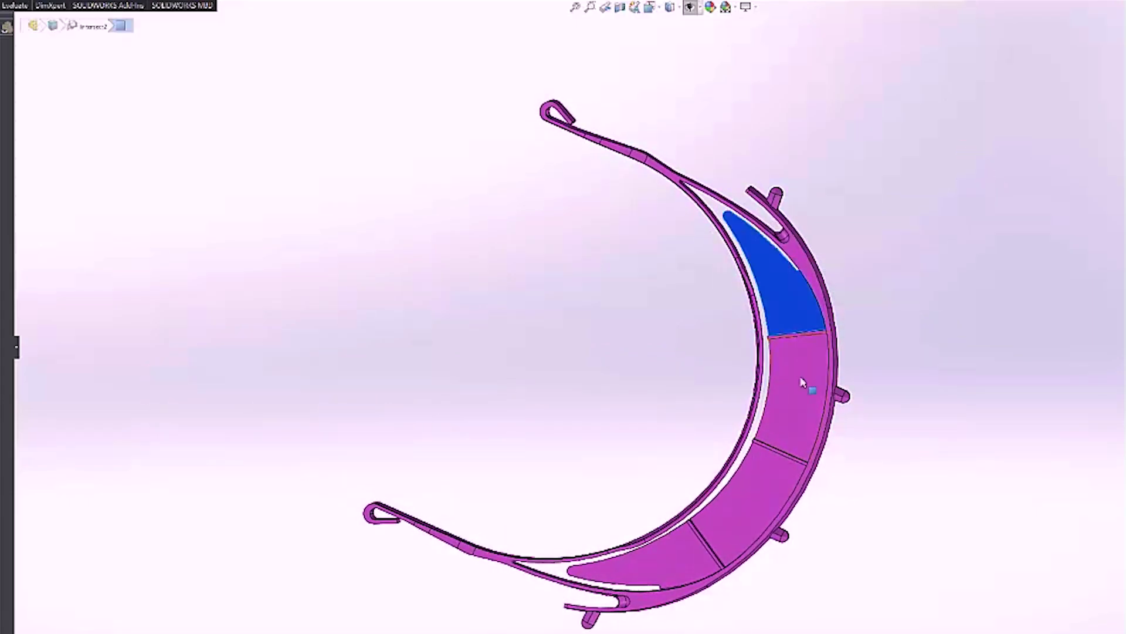
click(782, 432)
click(754, 484)
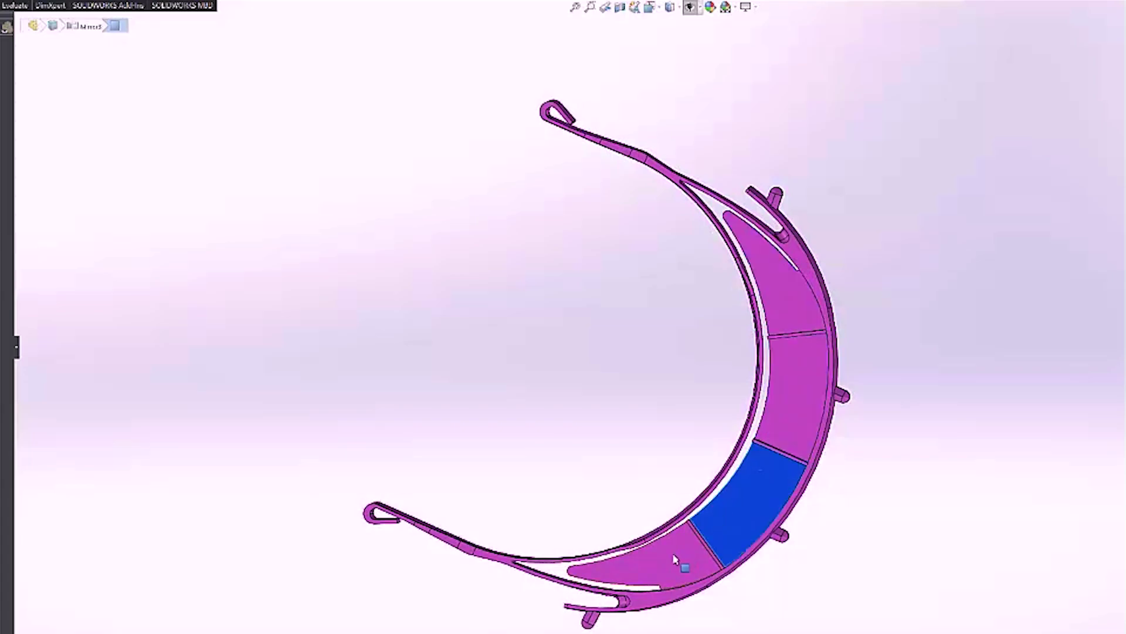
click(674, 560)
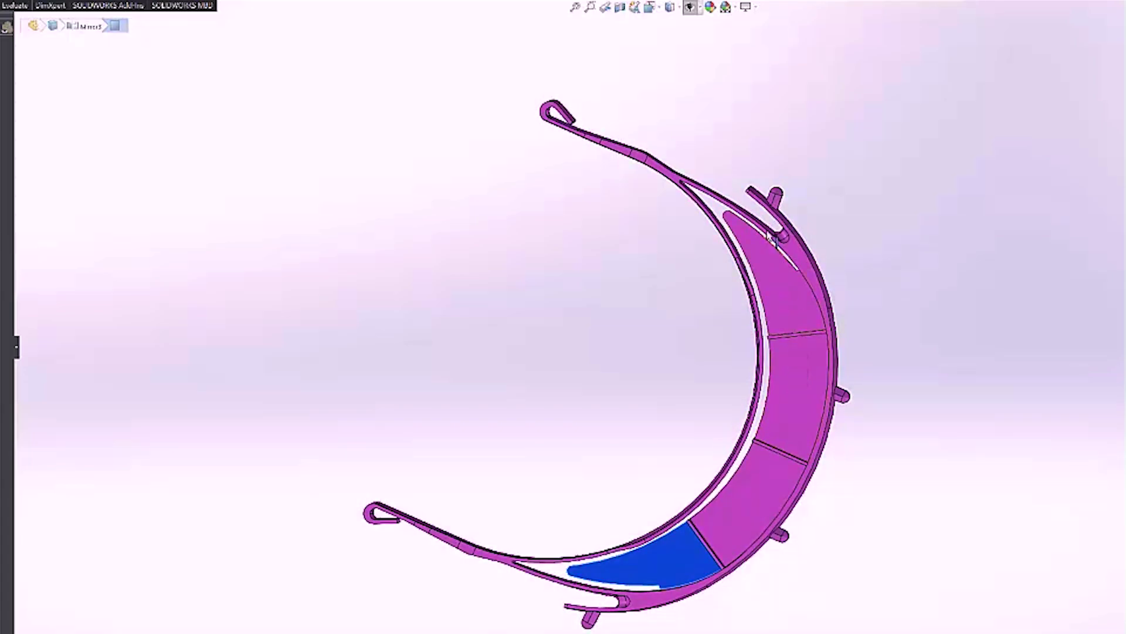
middle_drag(750, 159, 449, 450)
Step: Show the frame from the top, then in a zoomed isometric view with the selection cleared
key(space)
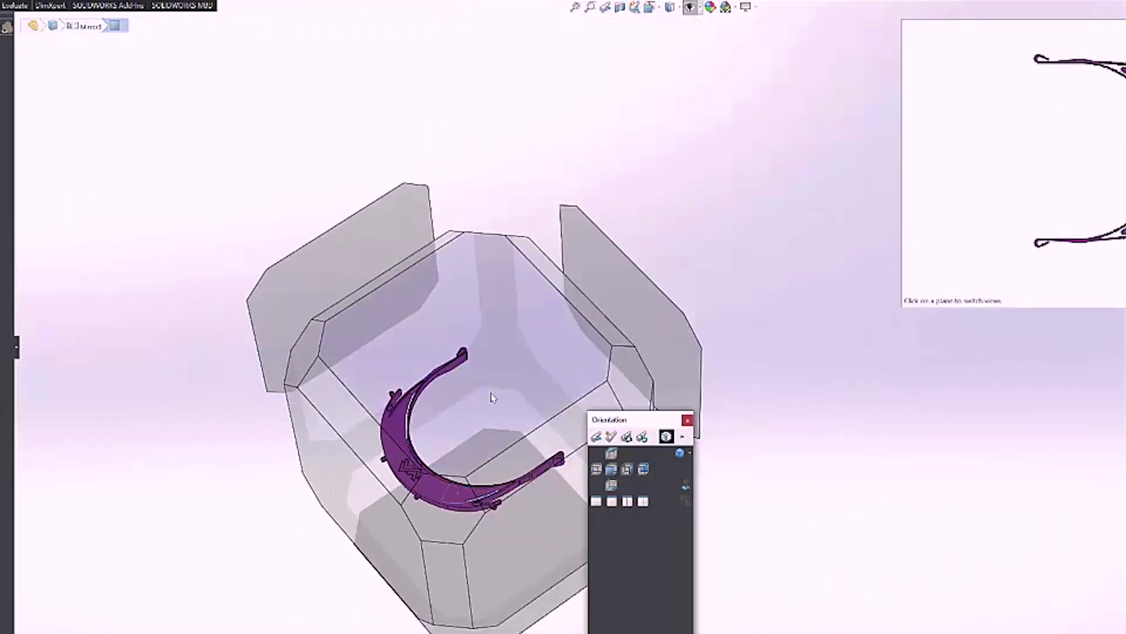
key(Escape)
key(ctrl+5)
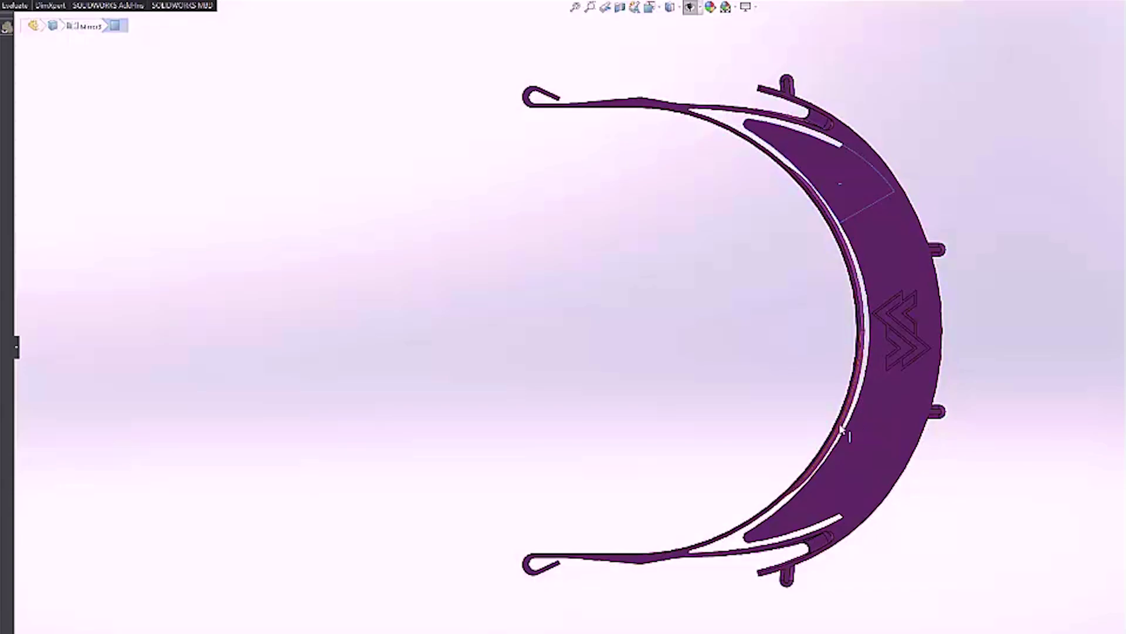
click(741, 408)
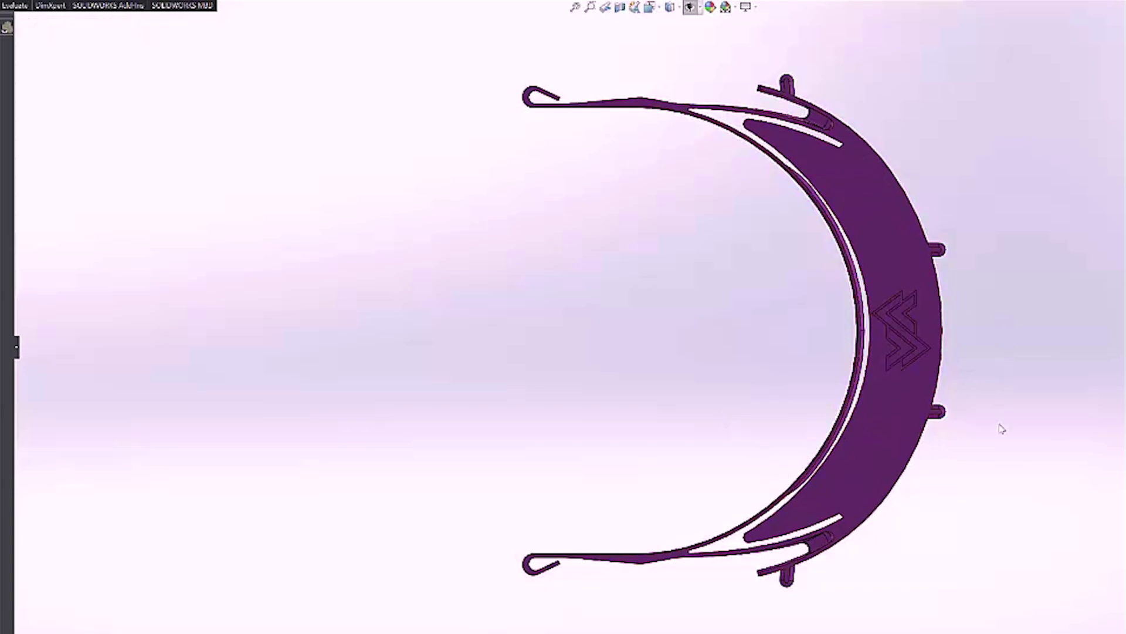
middle_drag(988, 424, 909, 370)
key(space)
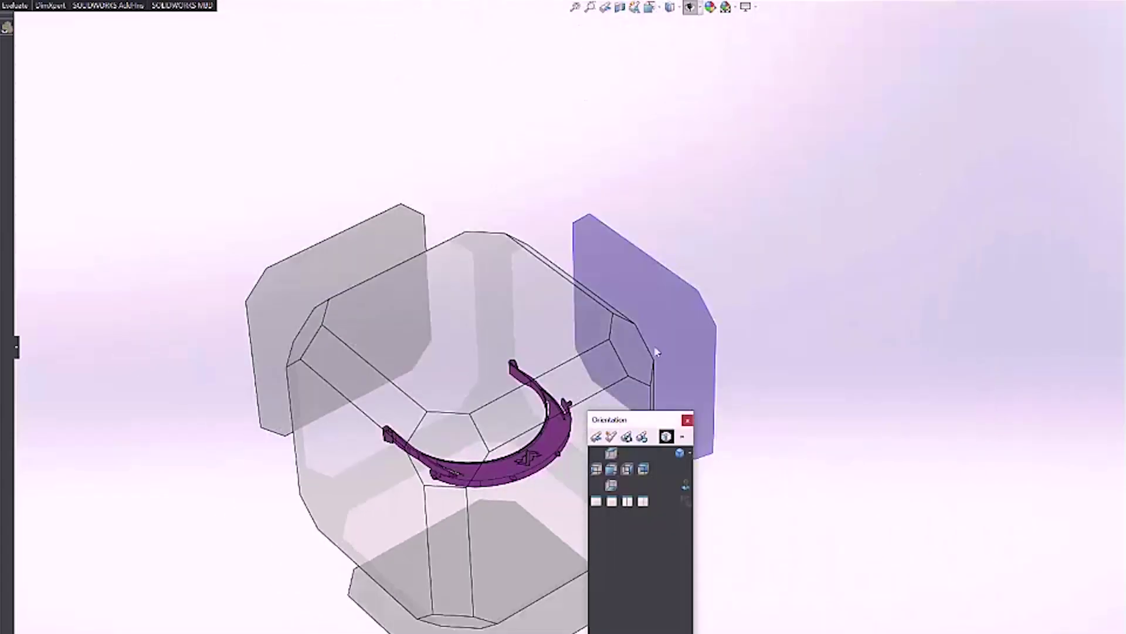
click(445, 456)
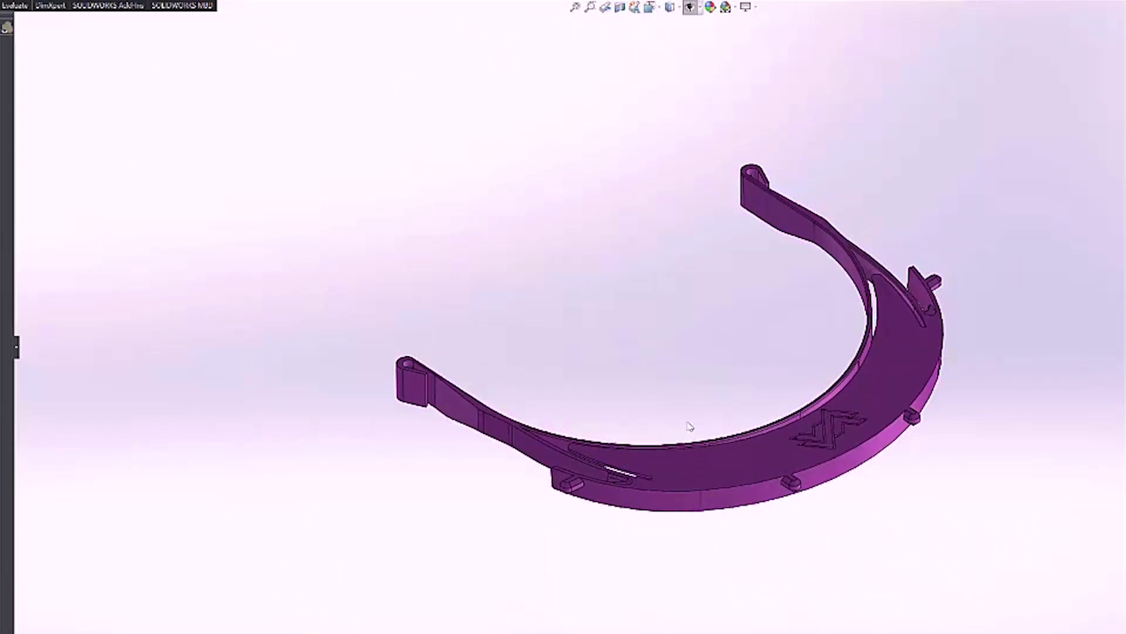
scroll(805, 264, down, 2)
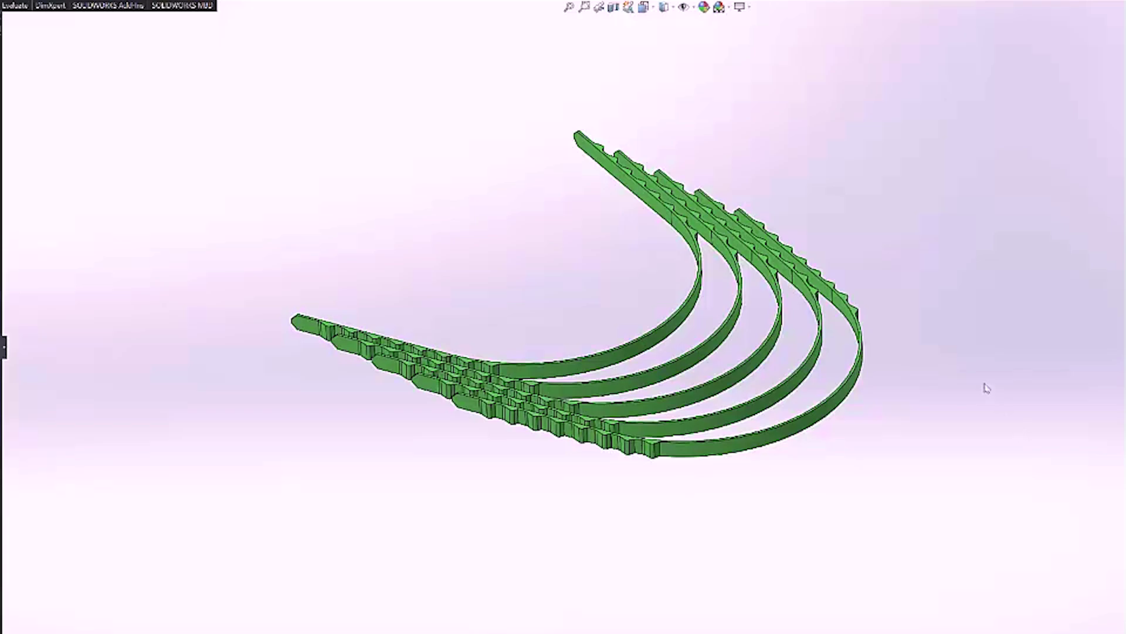
Step: View the five green straps face-on and zoomed, then switch to the TPU_STRAP document
middle_drag(971, 384, 961, 544)
key(space)
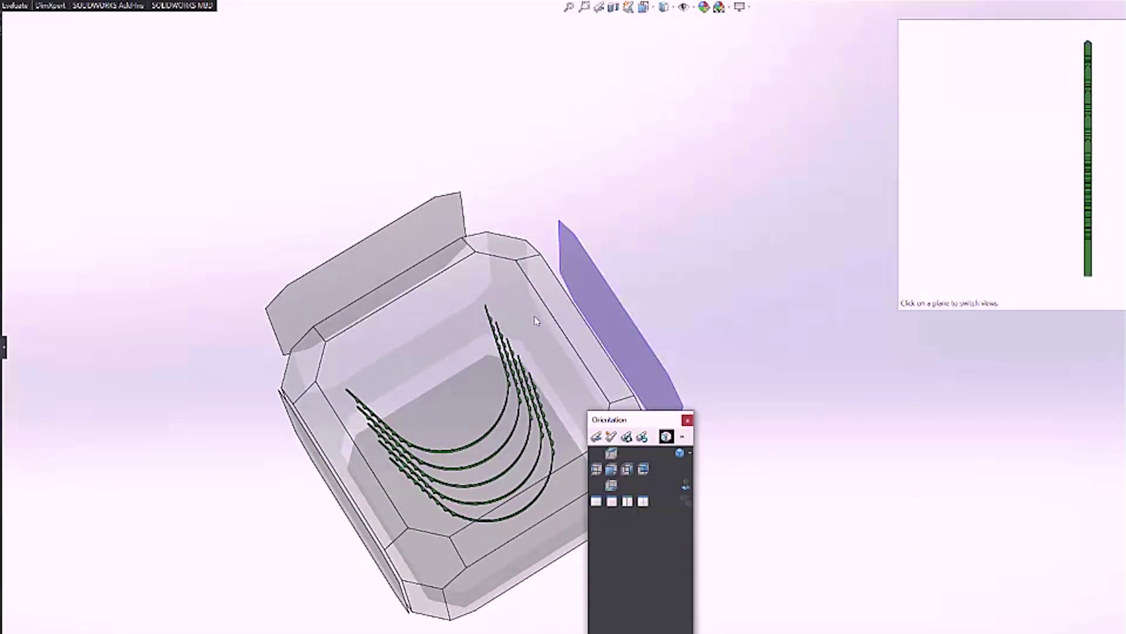
click(535, 320)
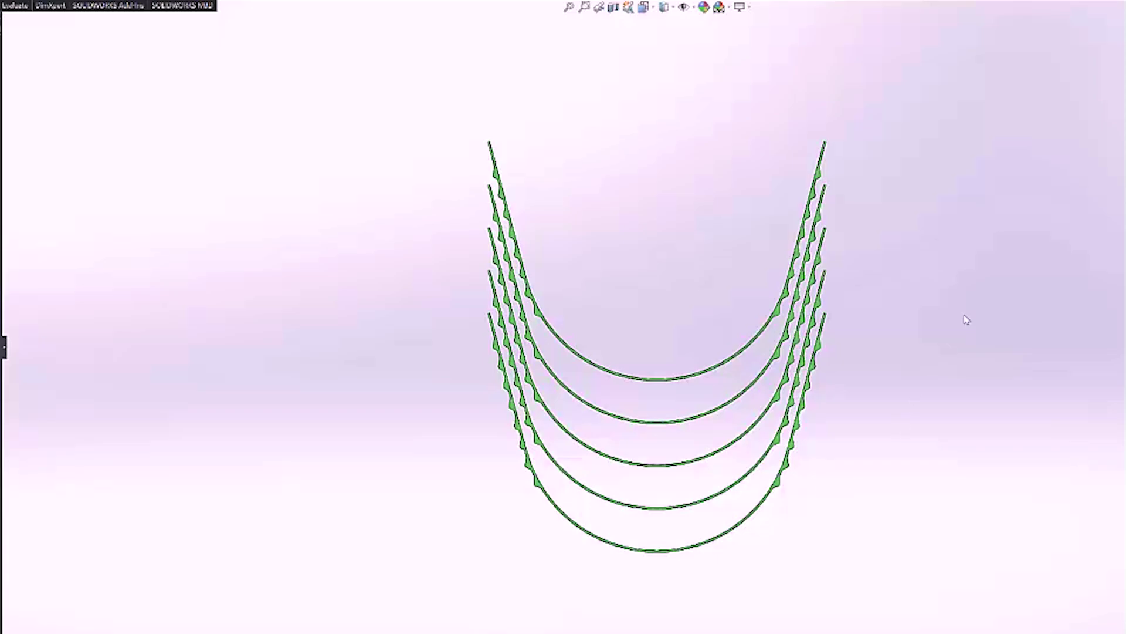
scroll(967, 320, down, 2)
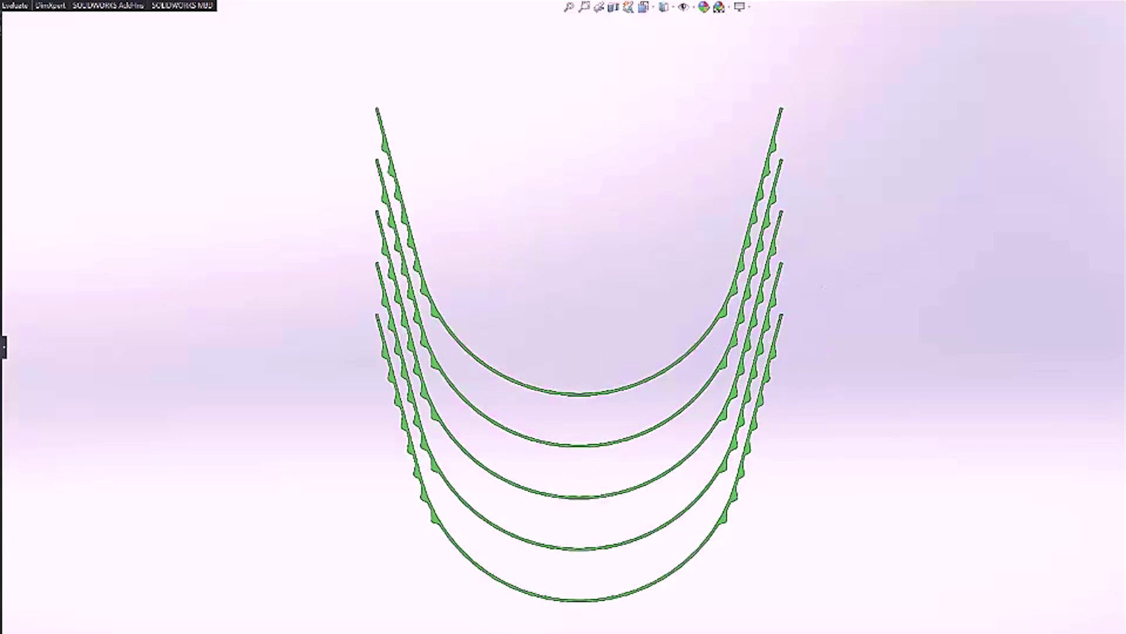
click(32, 1)
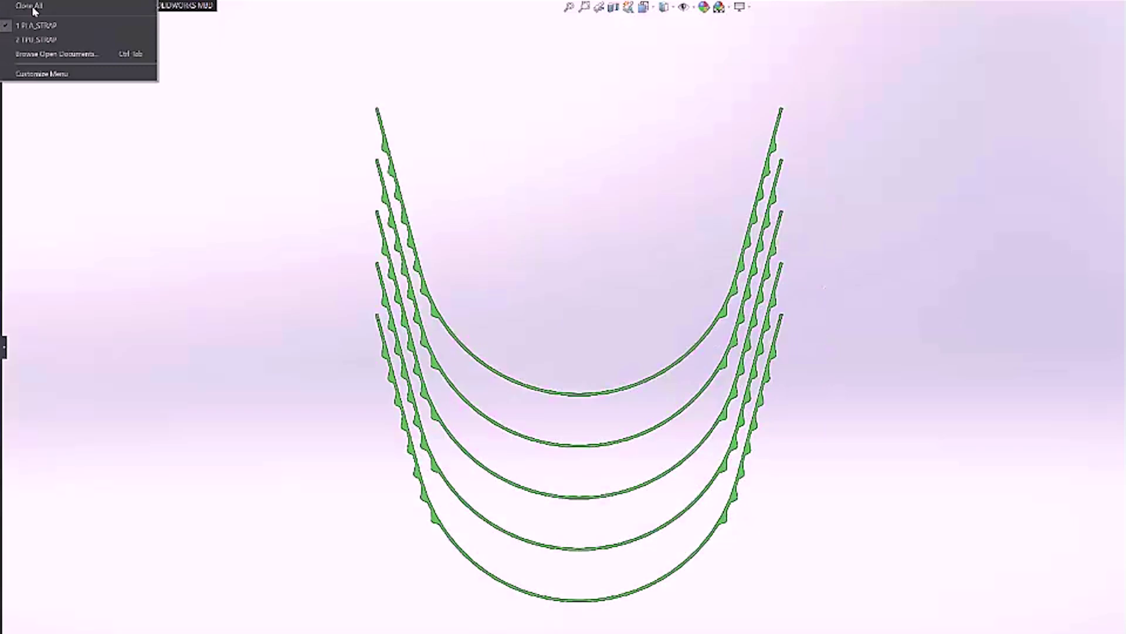
click(35, 39)
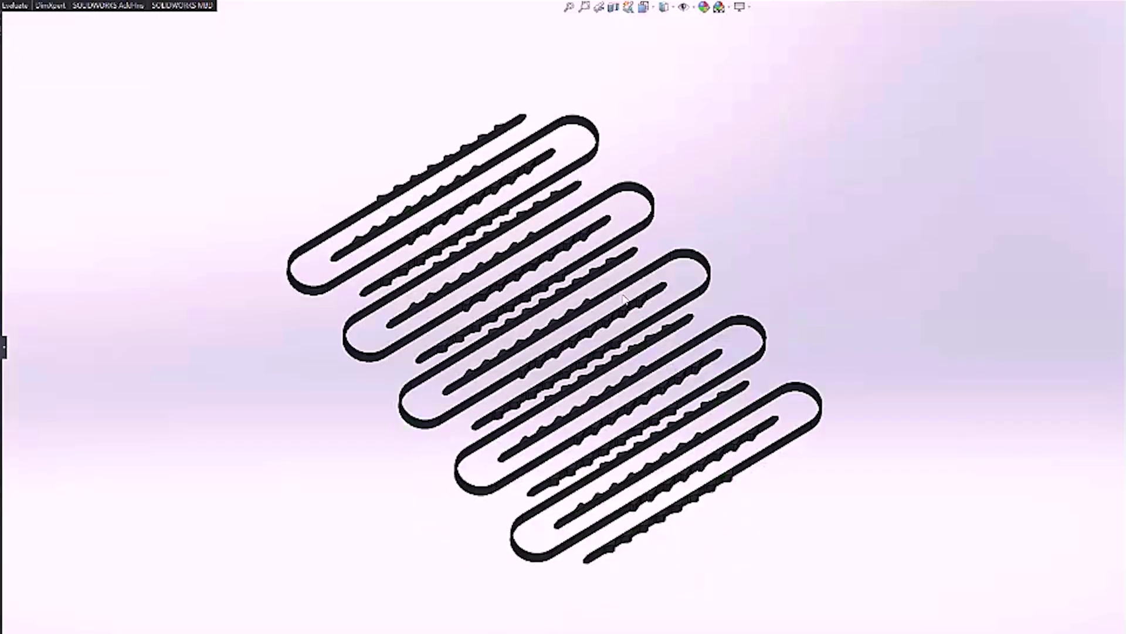
Step: Rotate the TPU_STRAP layout and set a normal view showing the five folded straps flat
middle_drag(799, 303, 773, 392)
key(space)
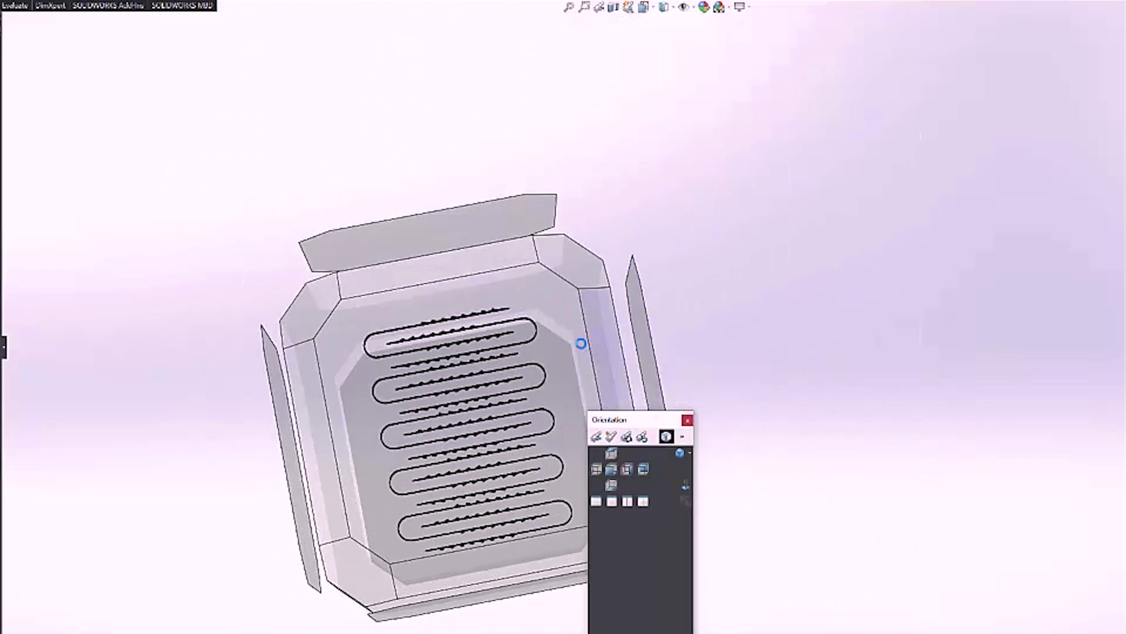
click(596, 352)
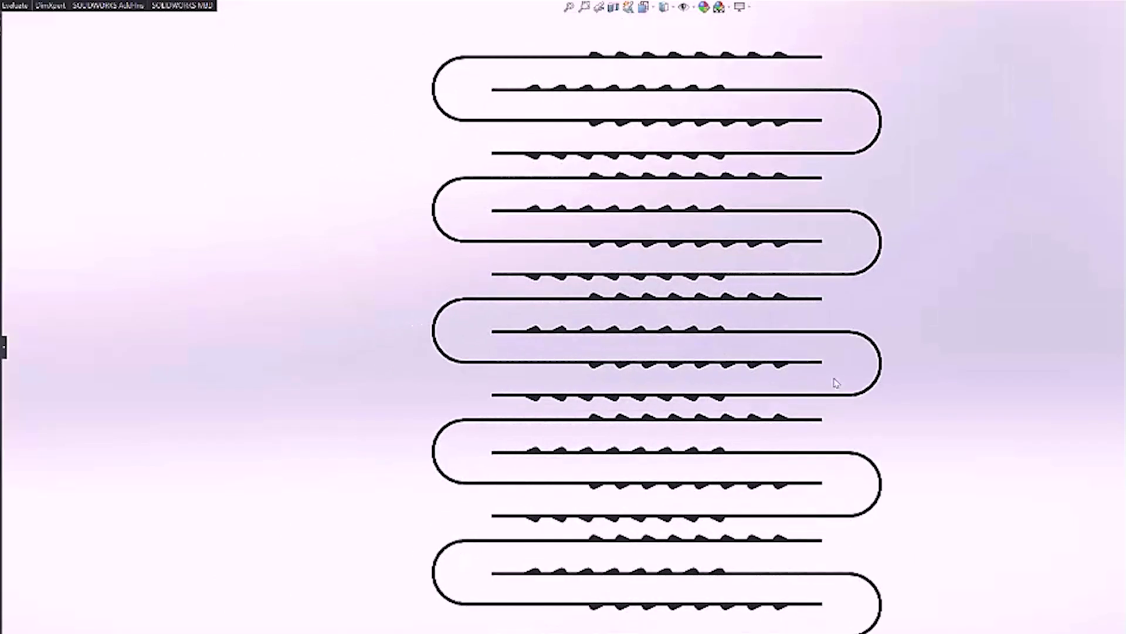